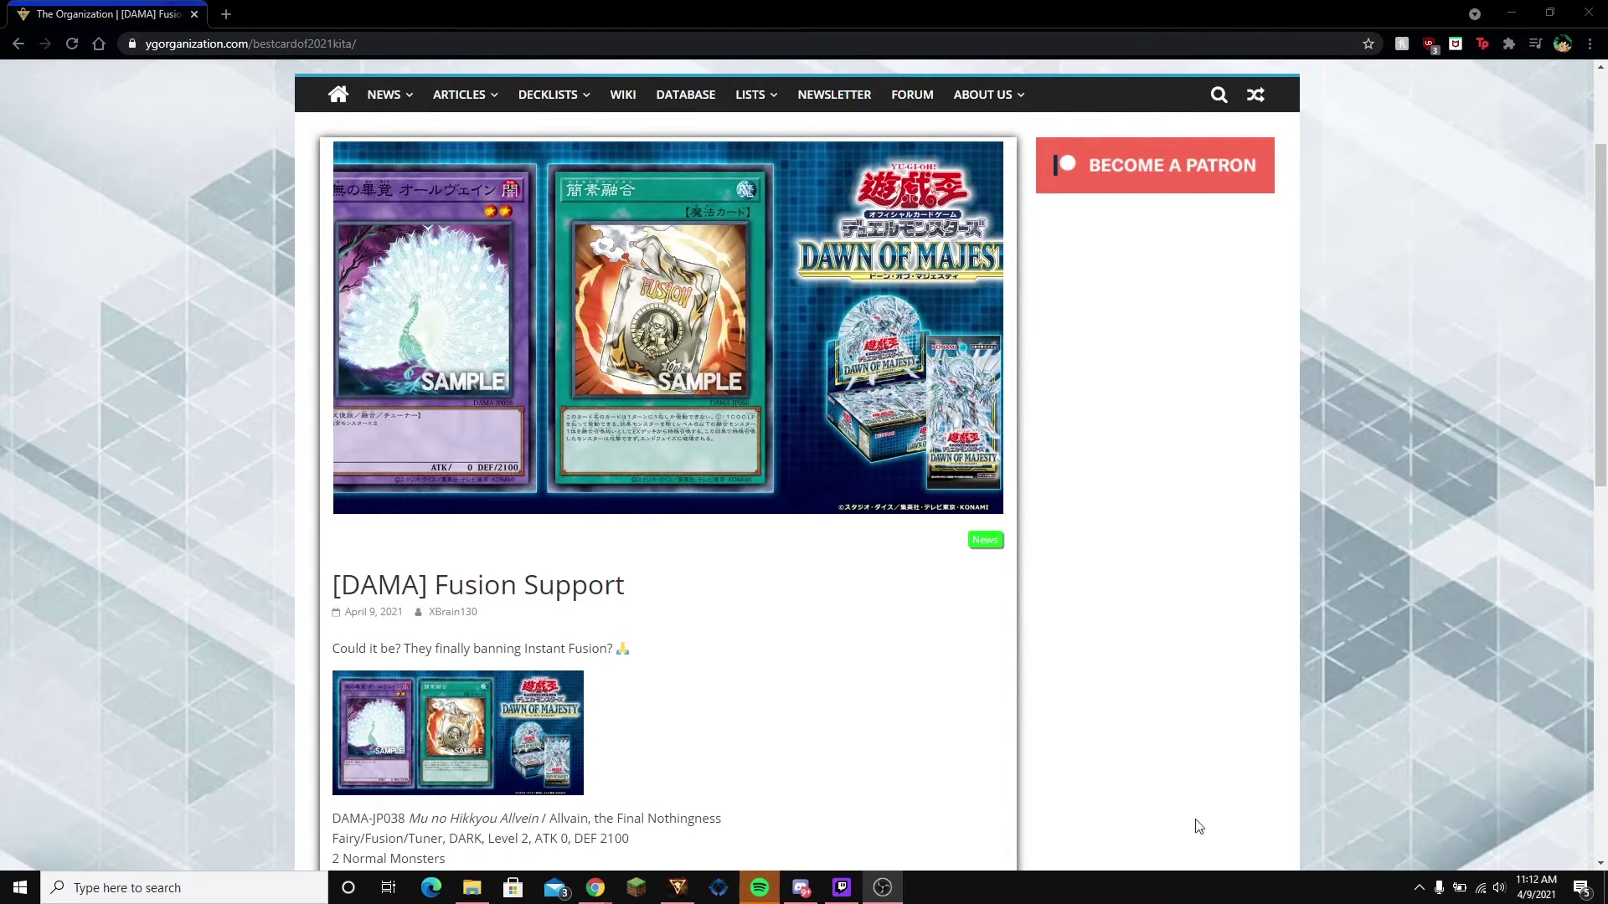
scroll(748, 713, "down", 1)
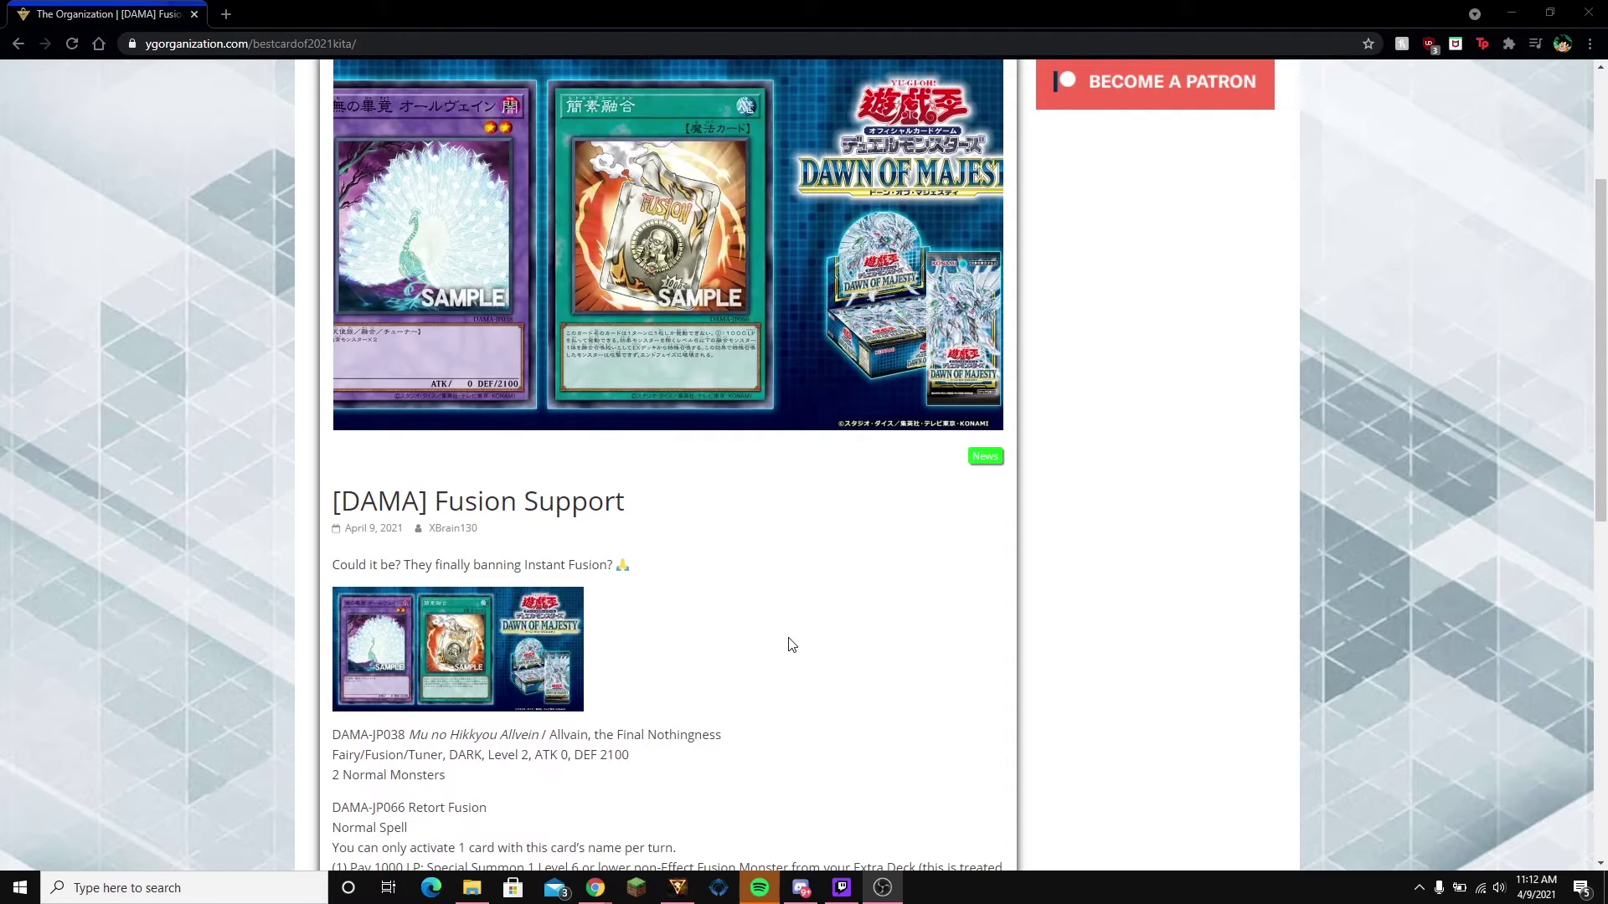
scroll(703, 588, "down", 2)
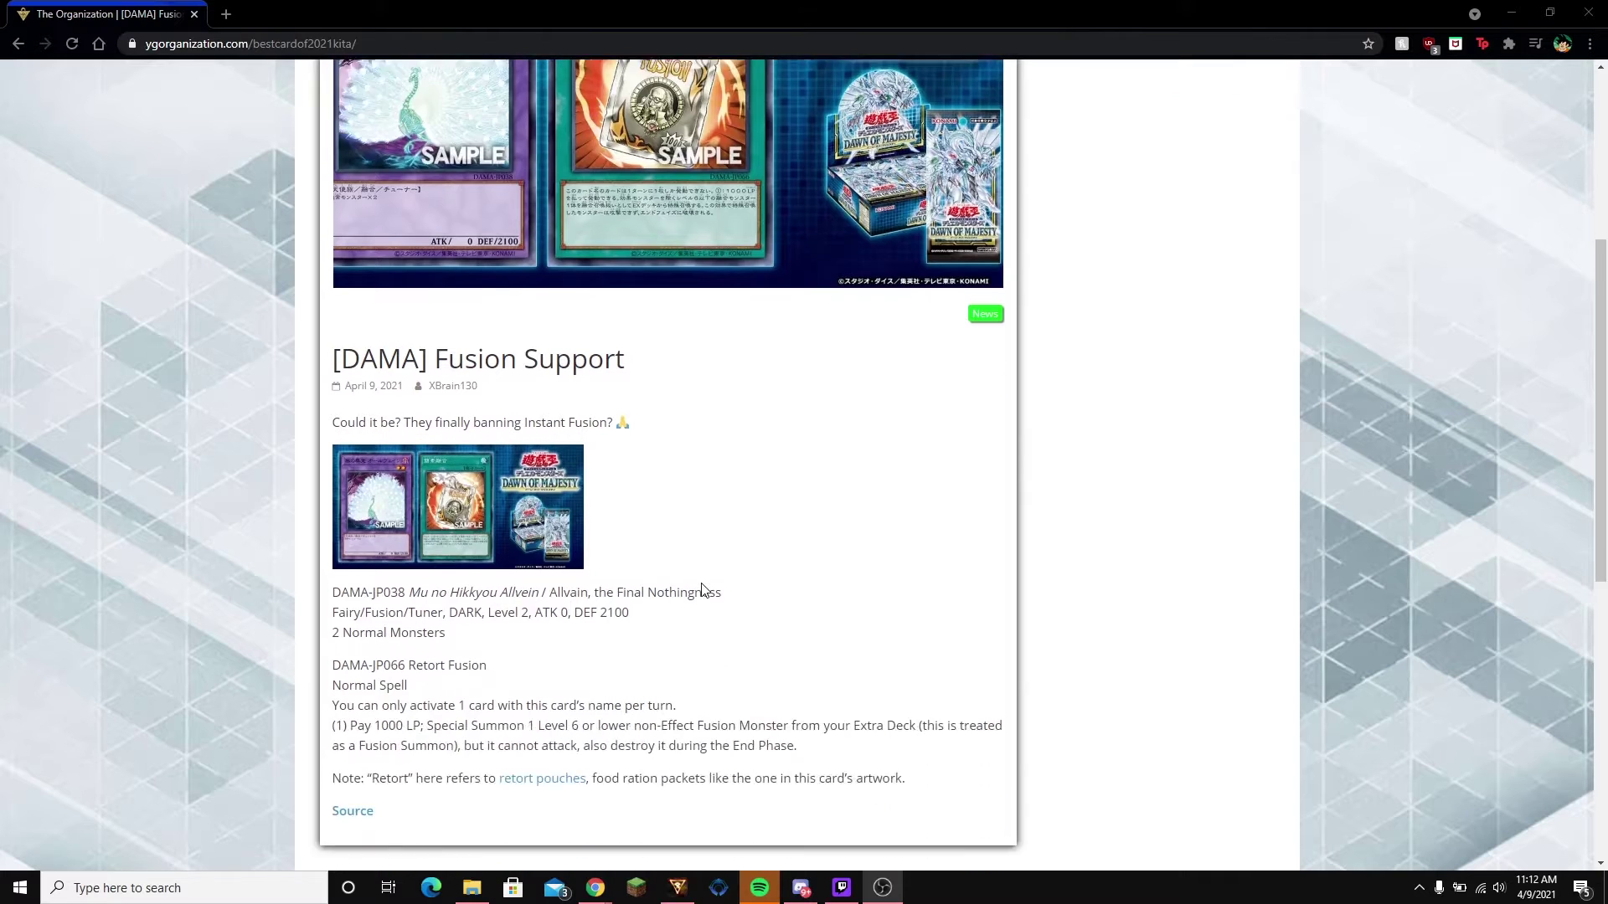
scroll(702, 587, "down", 2)
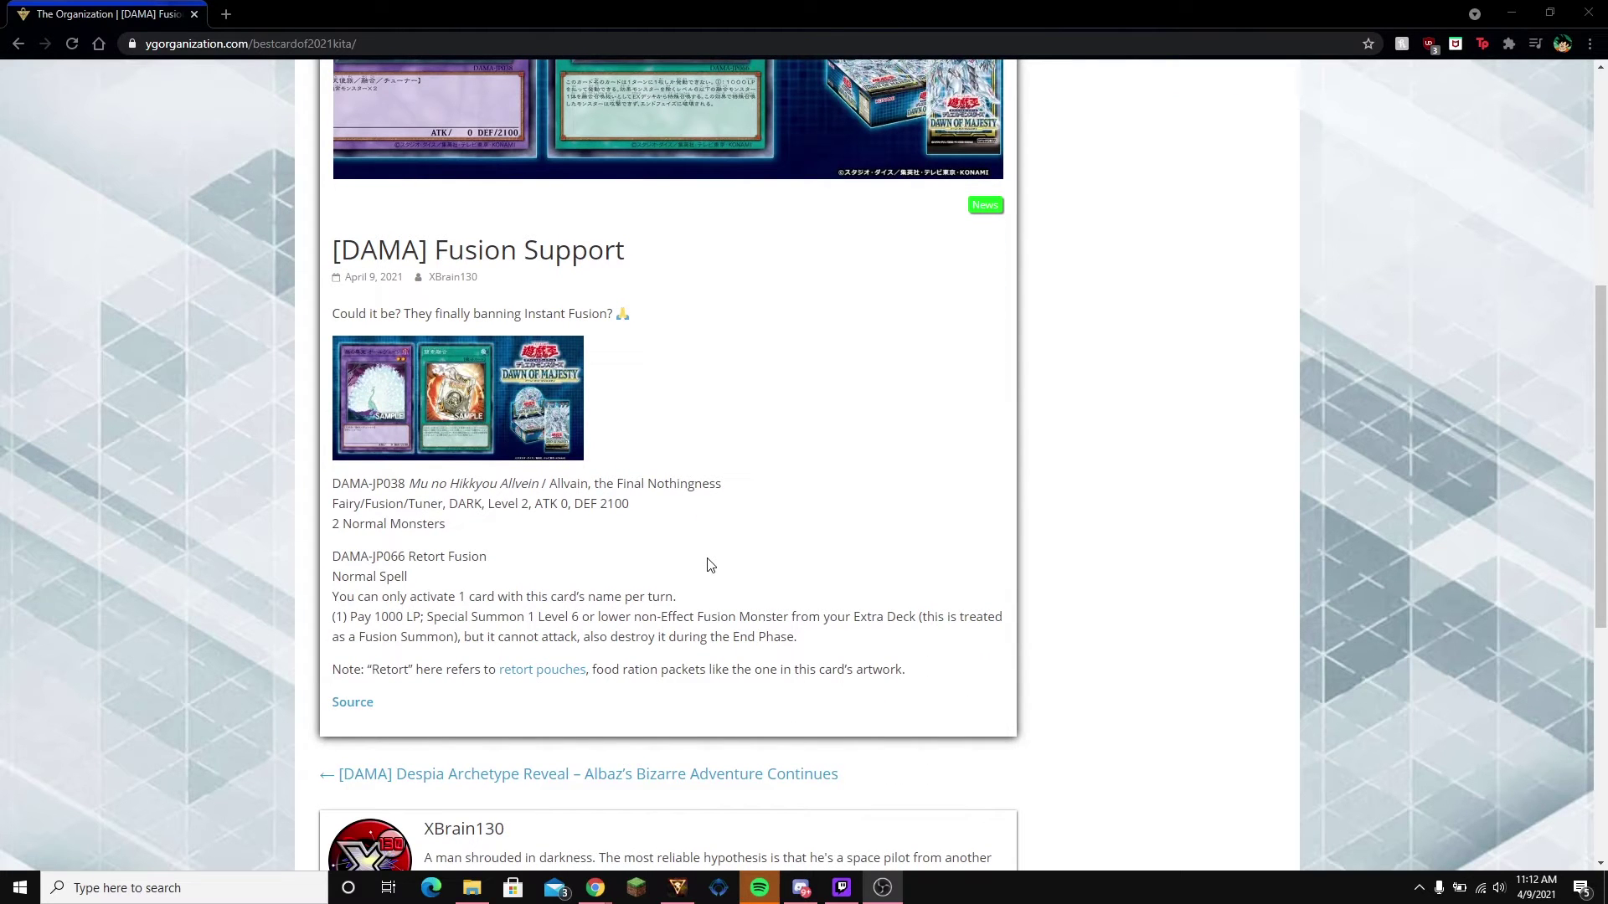
scroll(665, 584, "up", 2)
scroll(654, 590, "up", 1)
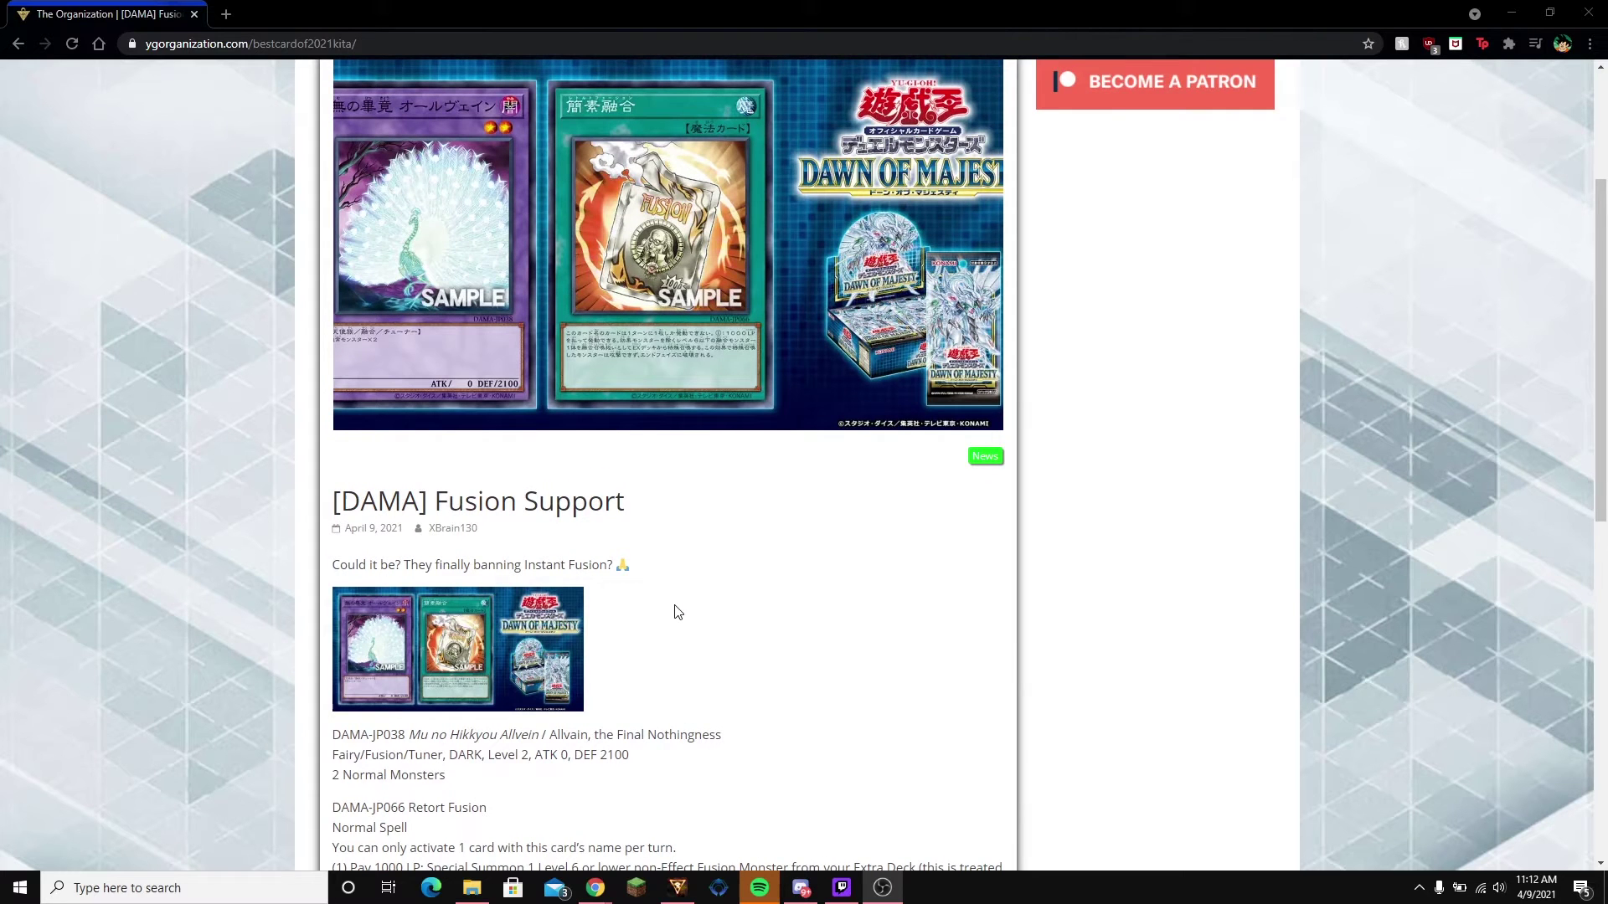
scroll(677, 612, "up", 1)
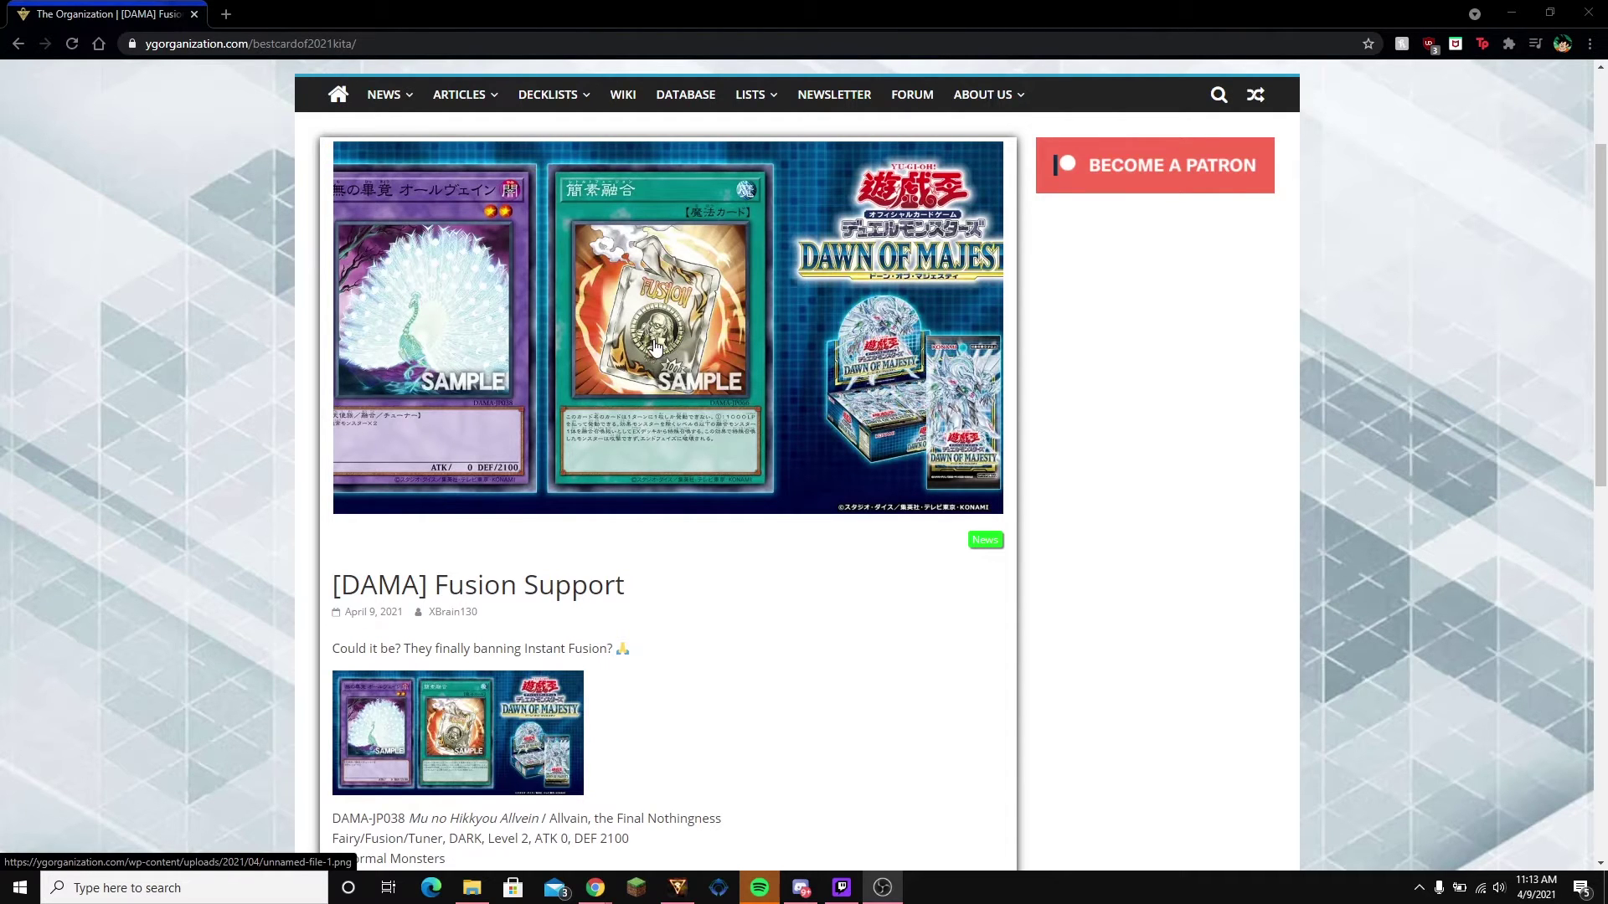
scroll(653, 345, "down", 3)
scroll(503, 377, "down", 2)
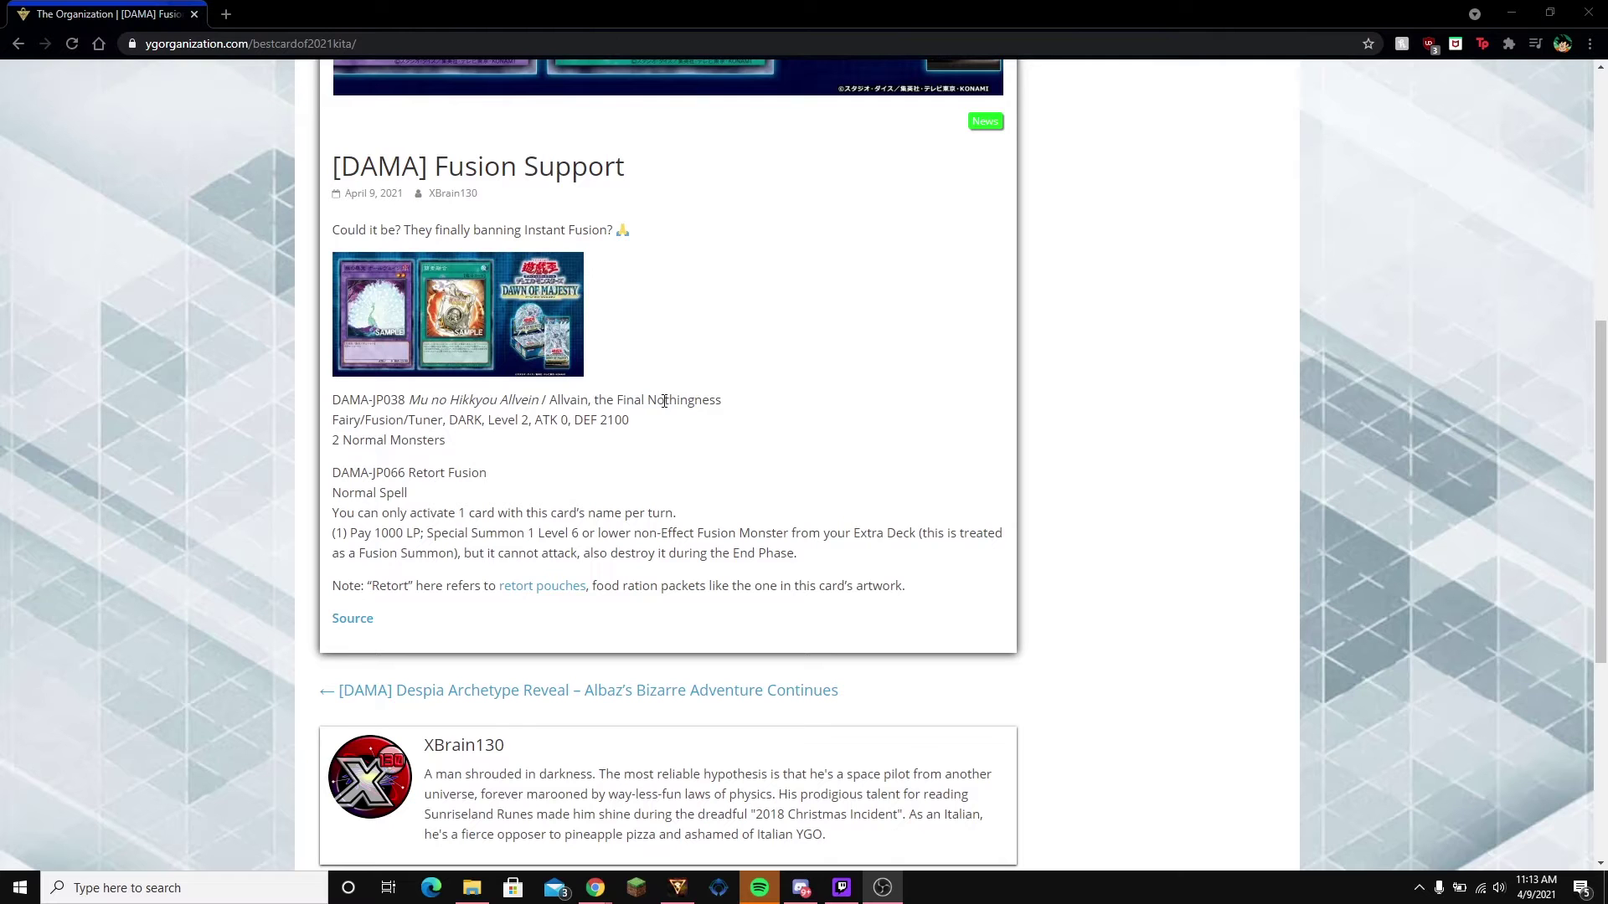
scroll(704, 427, "up", 3)
scroll(628, 377, "up", 1)
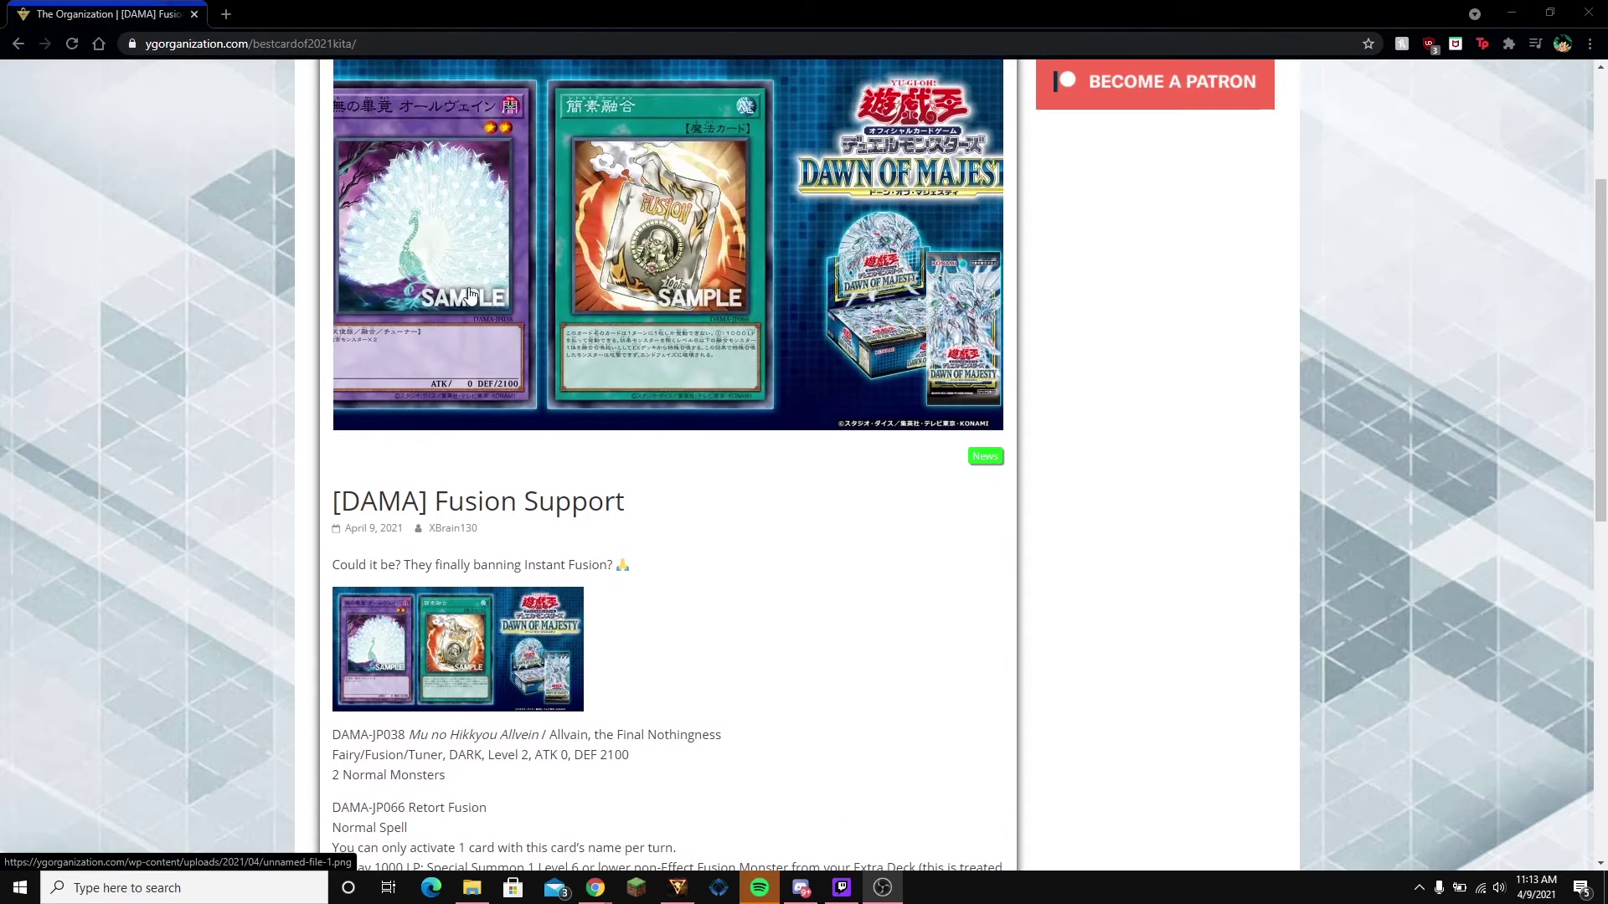
scroll(479, 327, "down", 2)
scroll(503, 358, "down", 1)
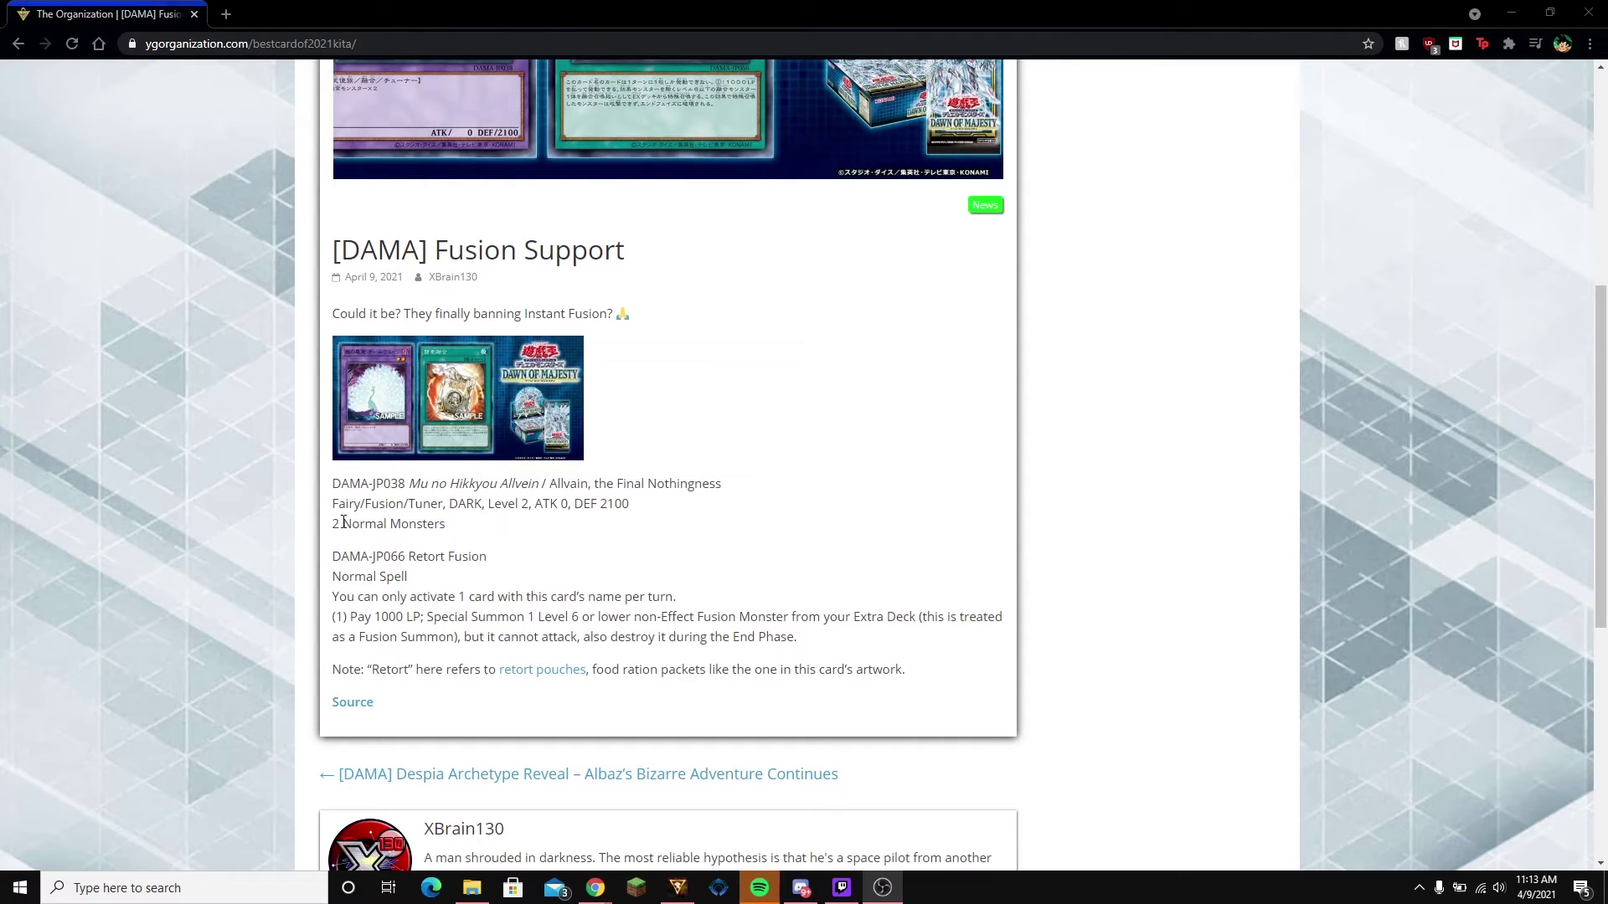
left_click_drag(333, 524, 445, 524)
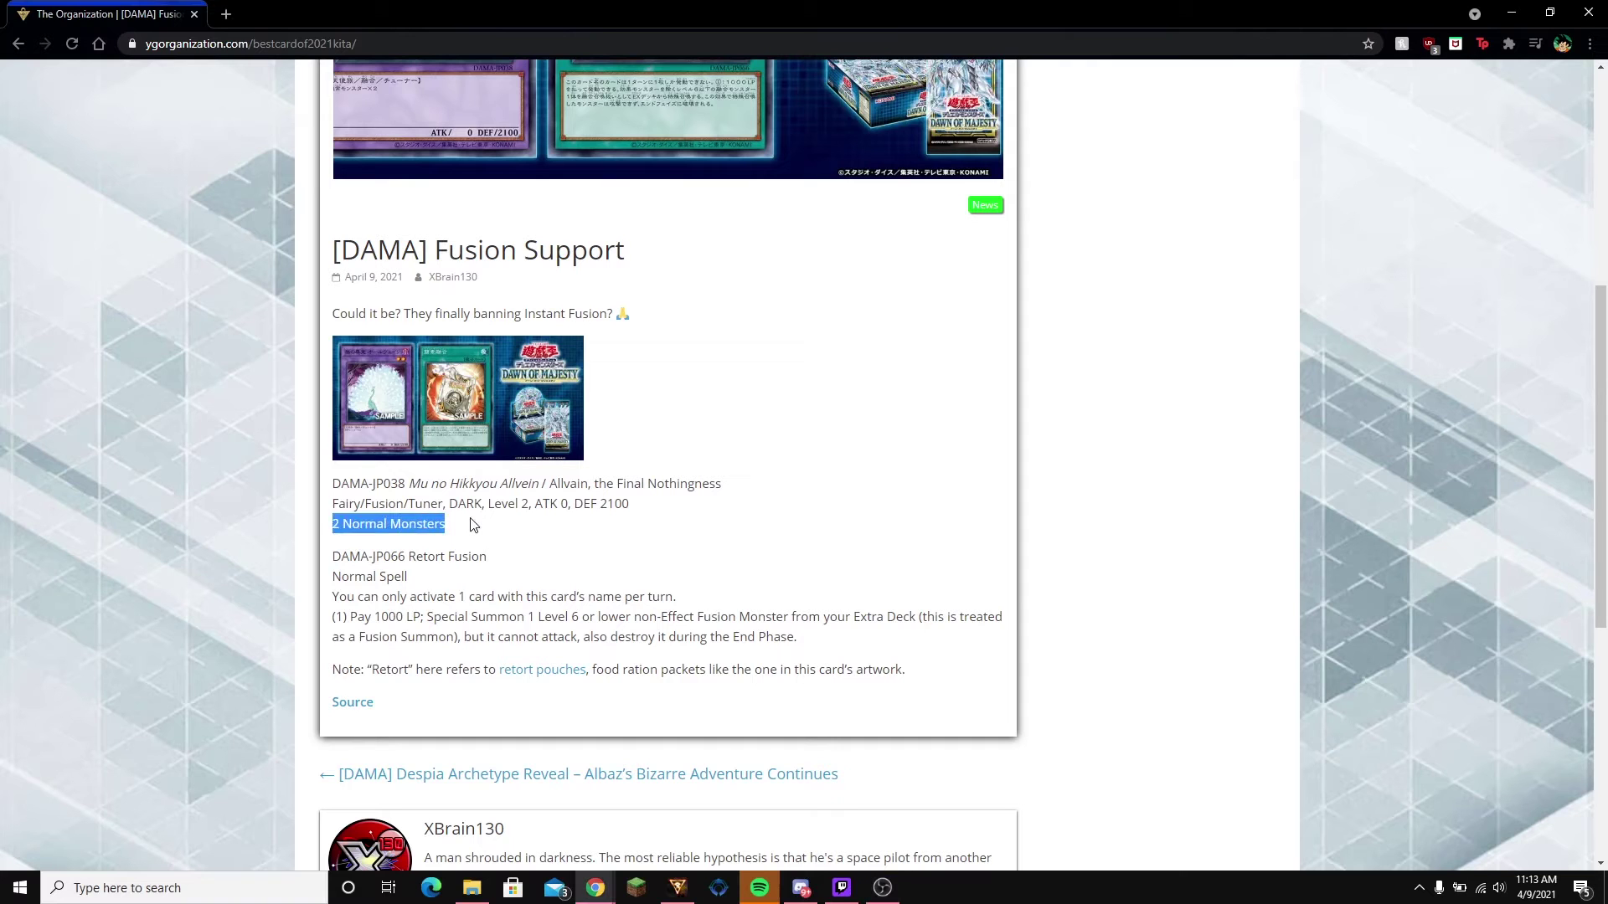
left_click(472, 528)
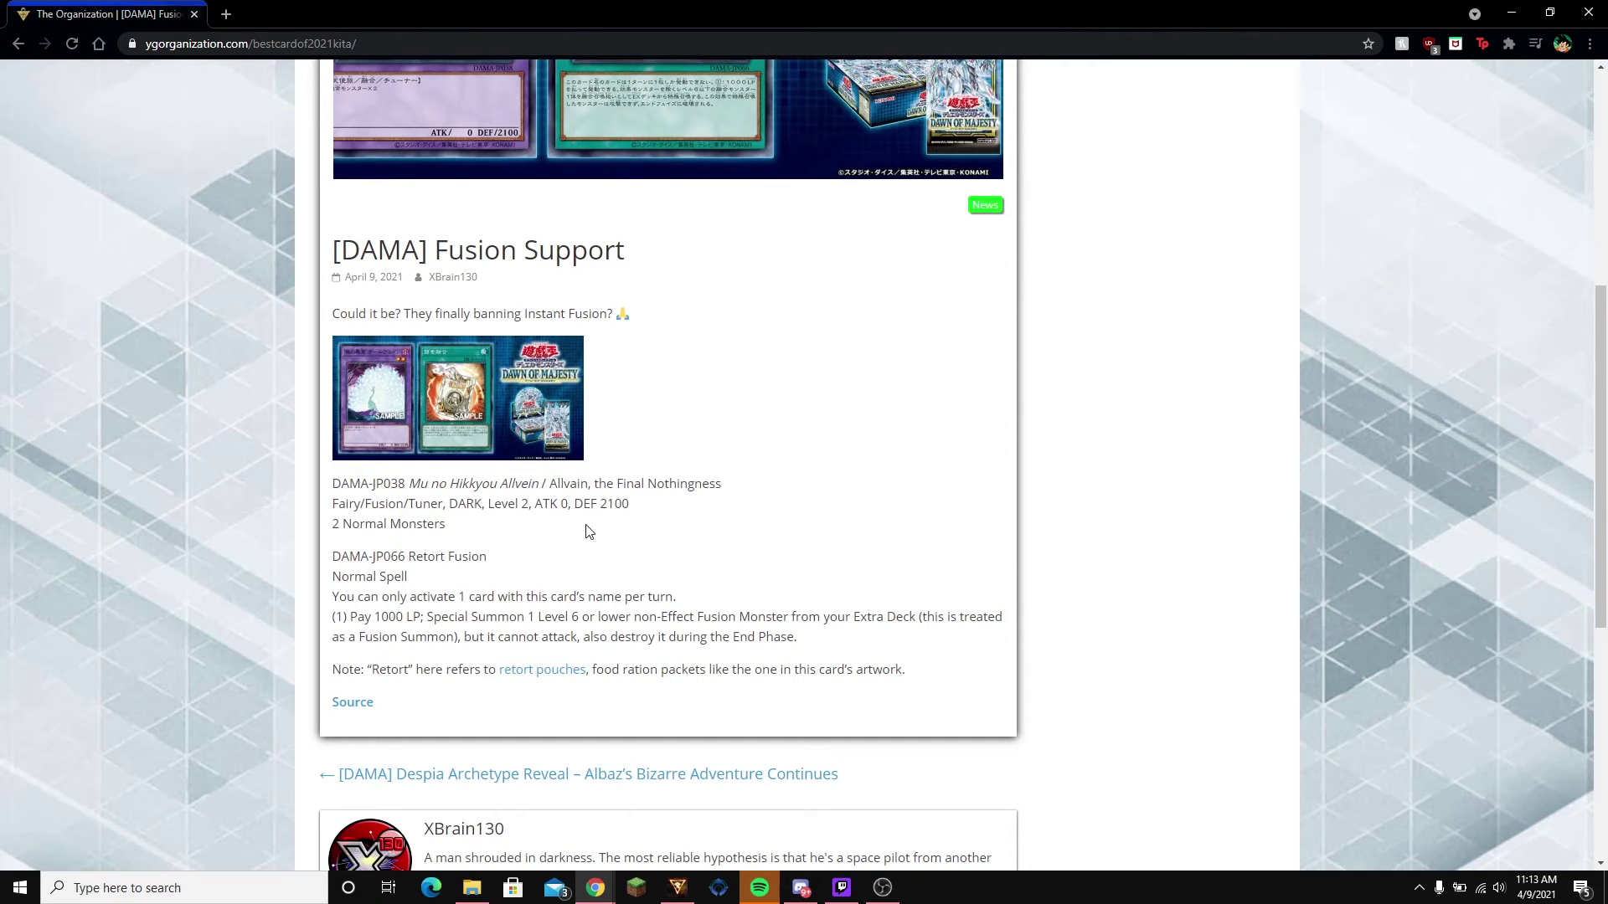
scroll(585, 533, "up", 6)
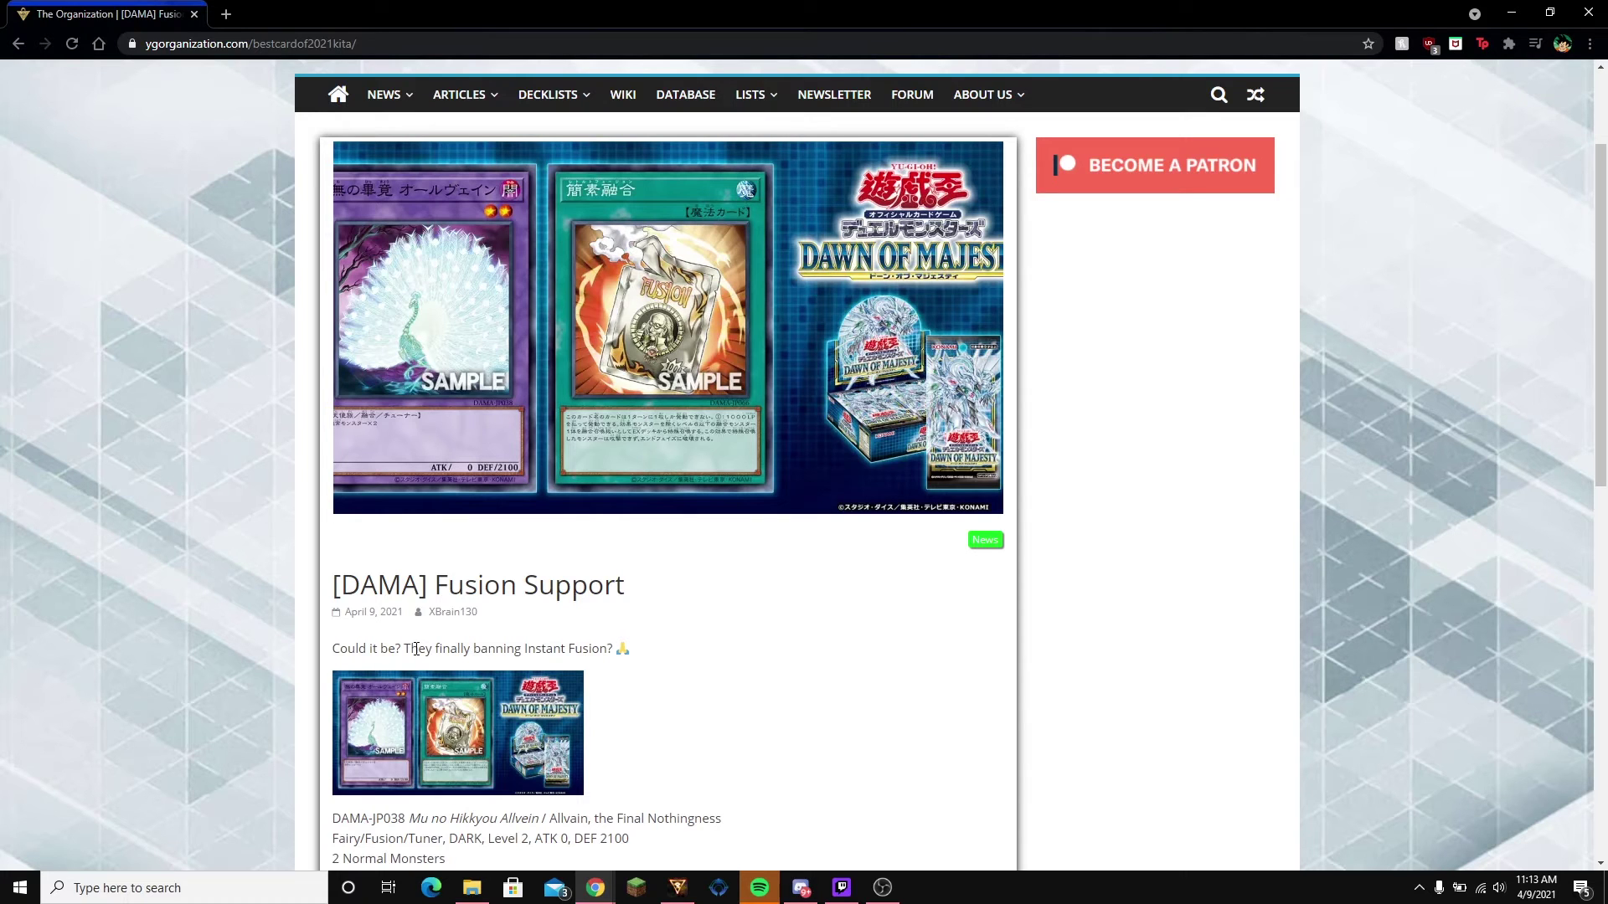
scroll(415, 663, "down", 4)
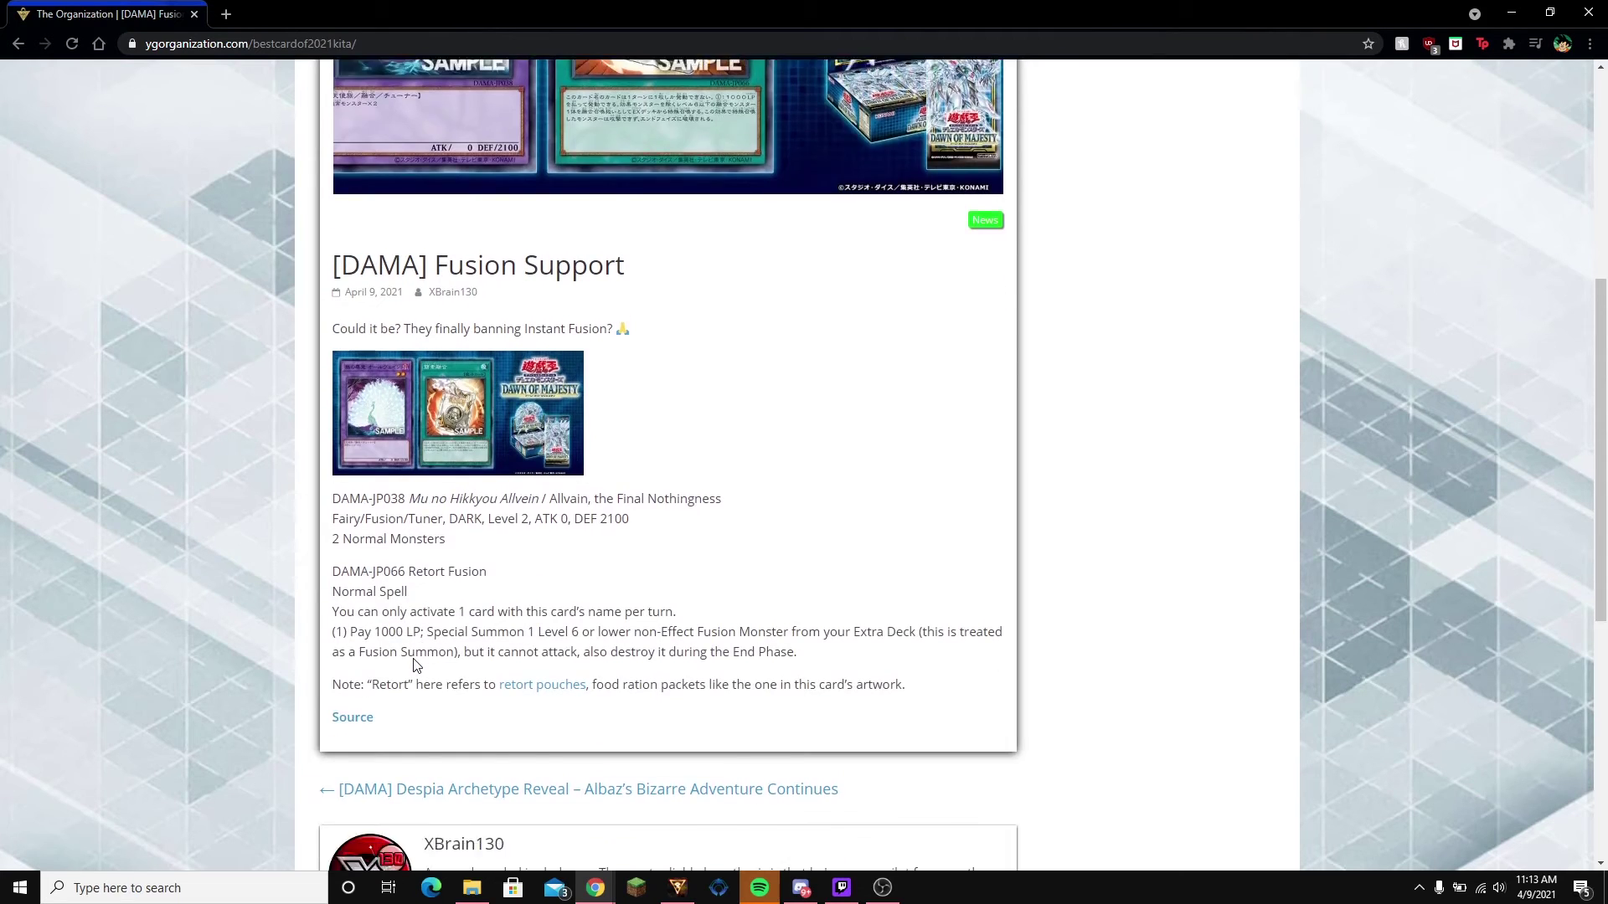
scroll(415, 664, "down", 4)
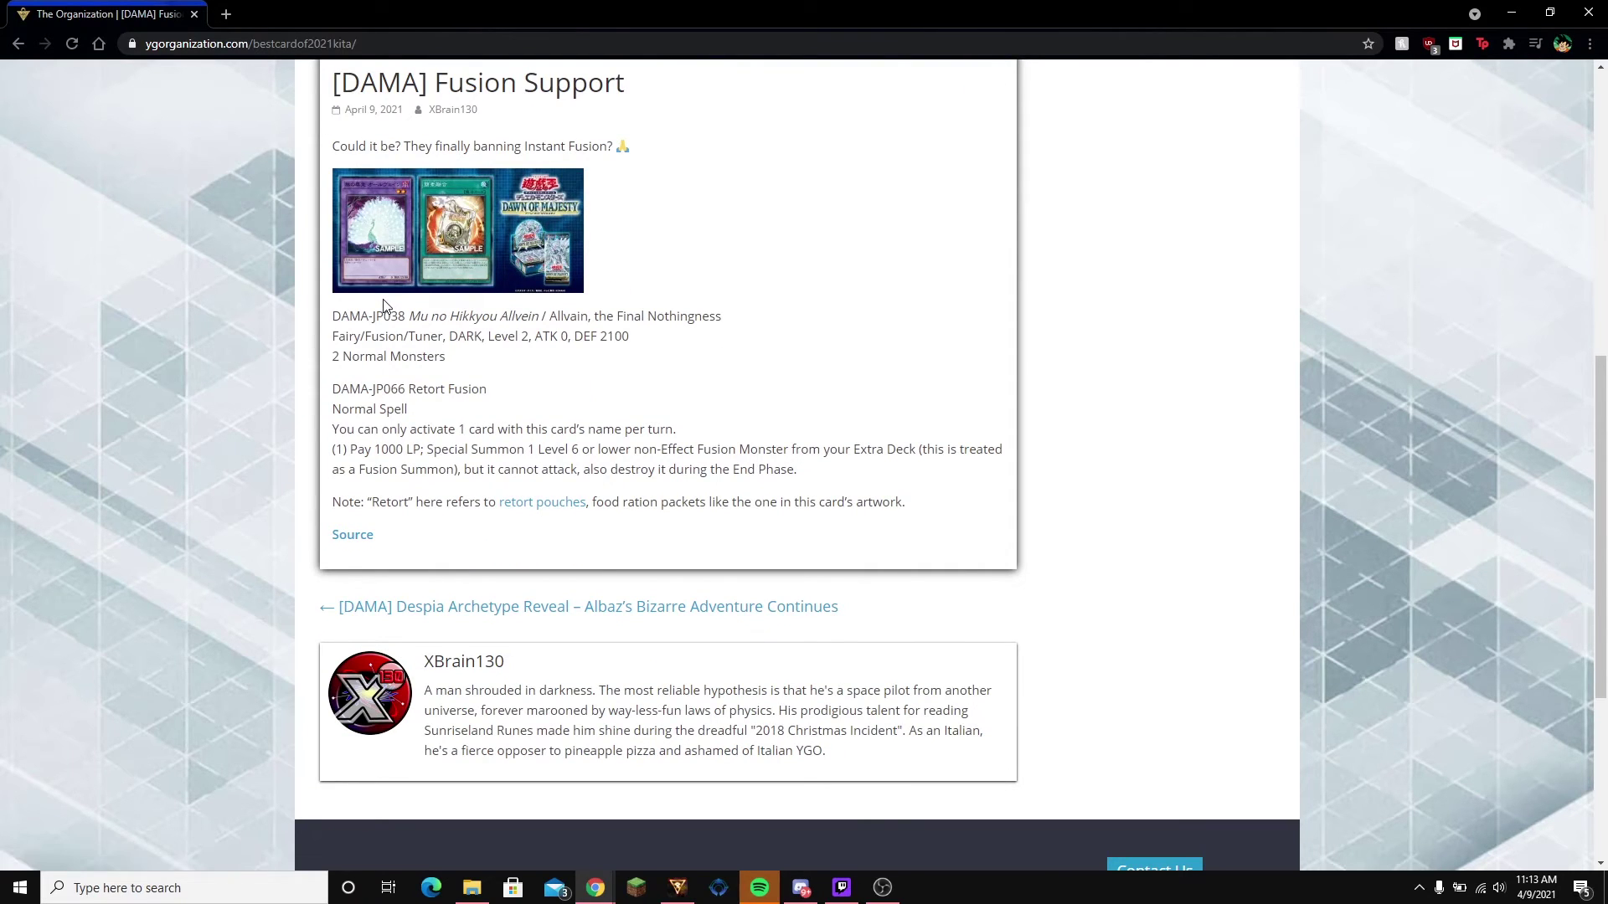
scroll(486, 424, "up", 1)
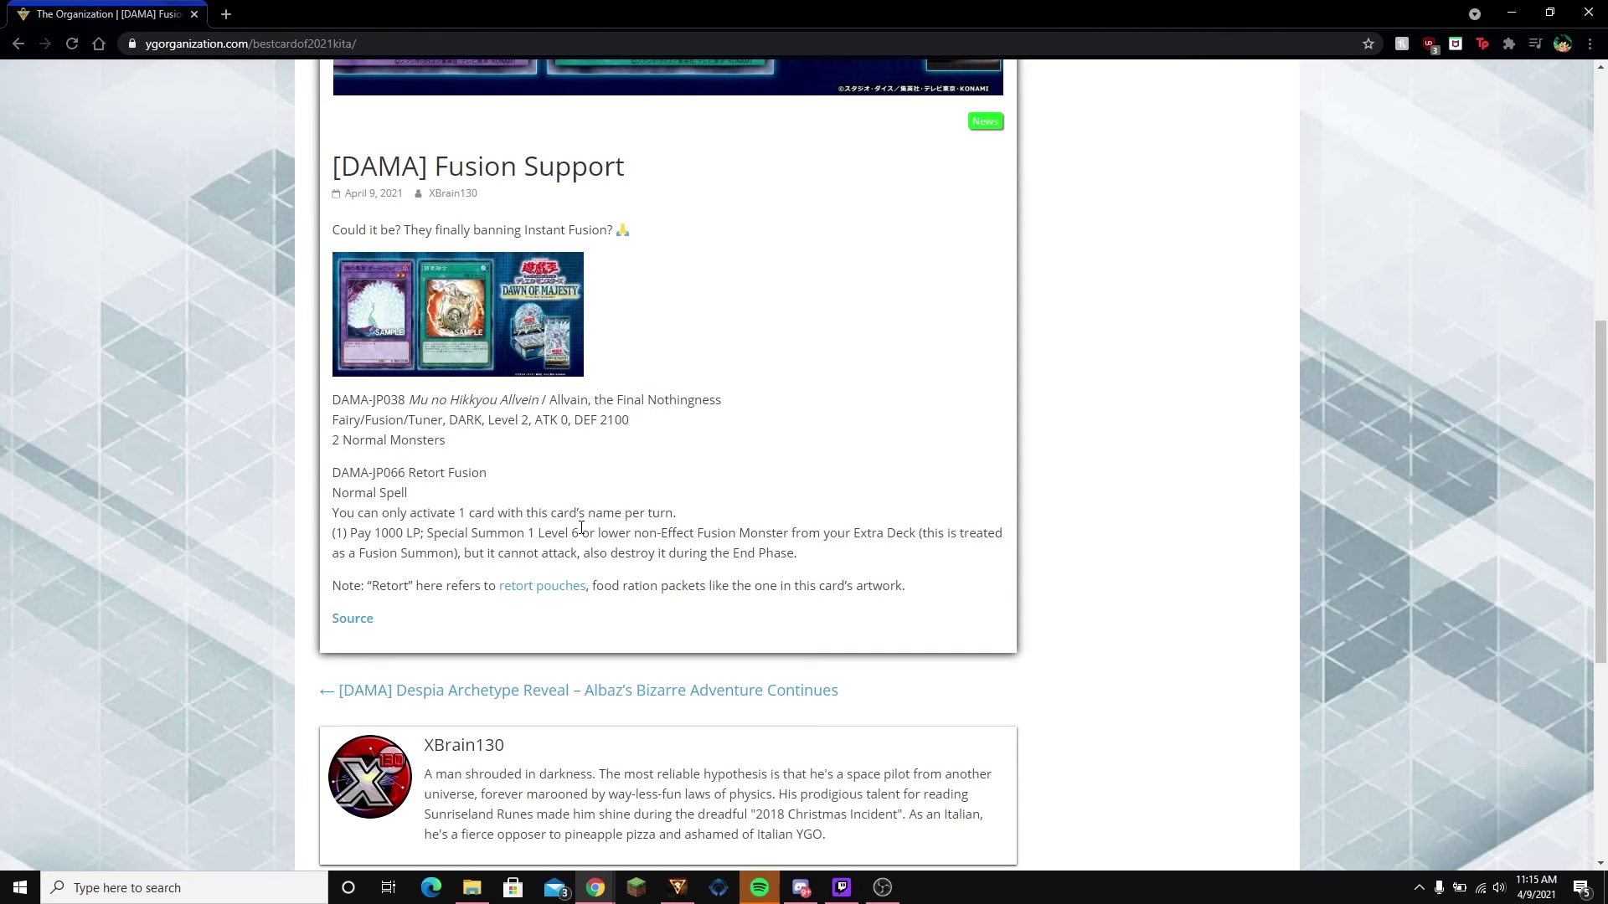
scroll(579, 528, "up", 5)
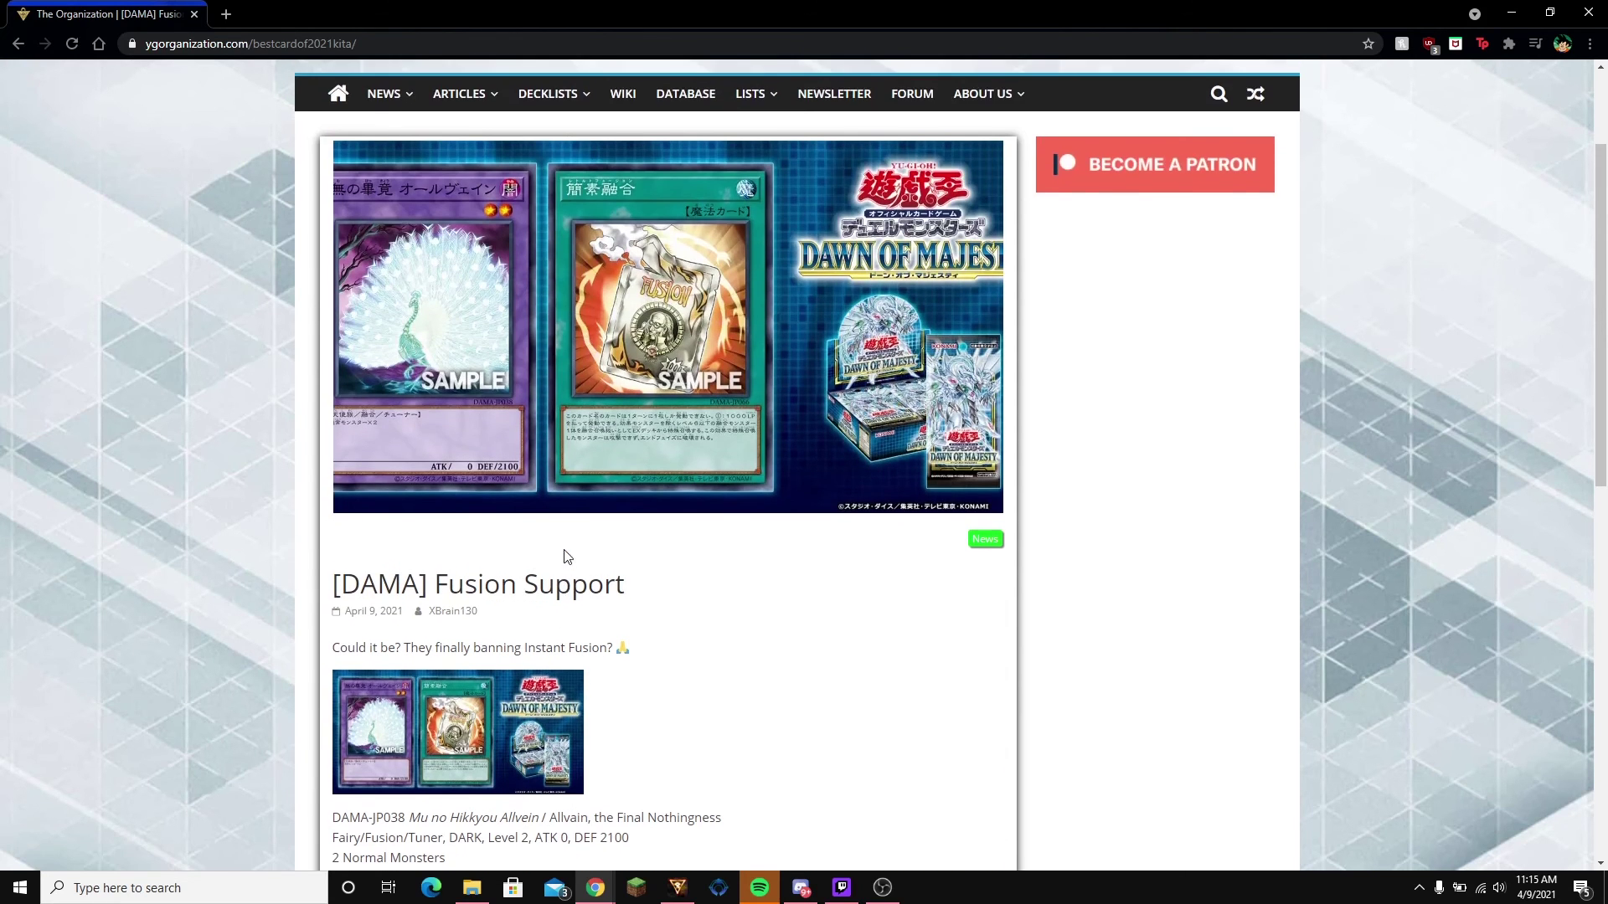
scroll(811, 720, "down", 3)
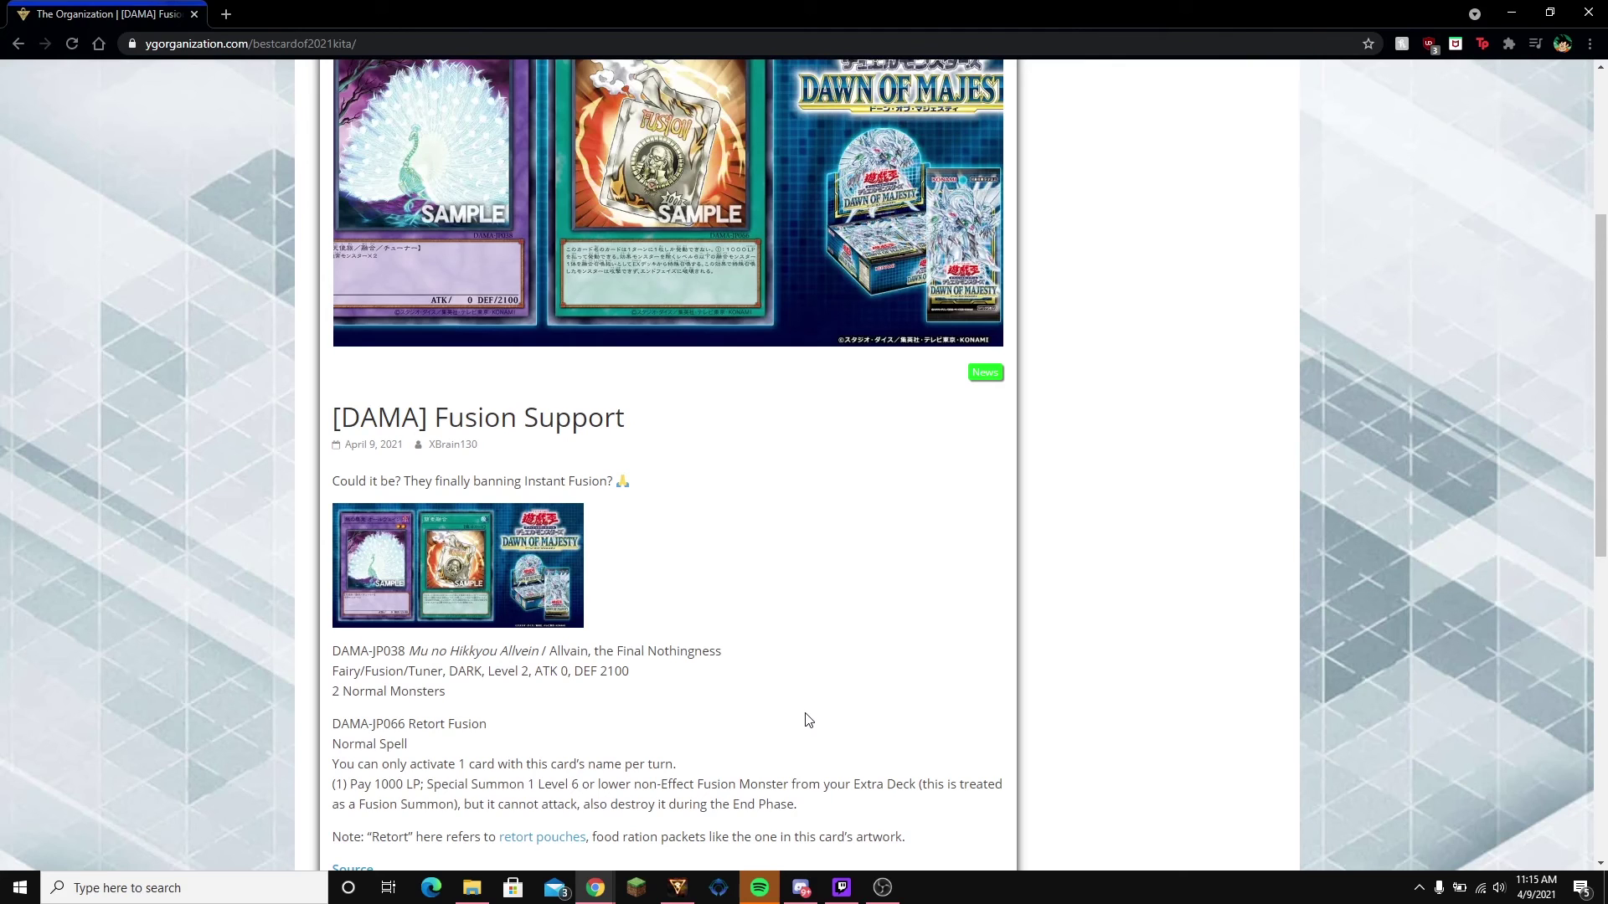
scroll(624, 716, "down", 2)
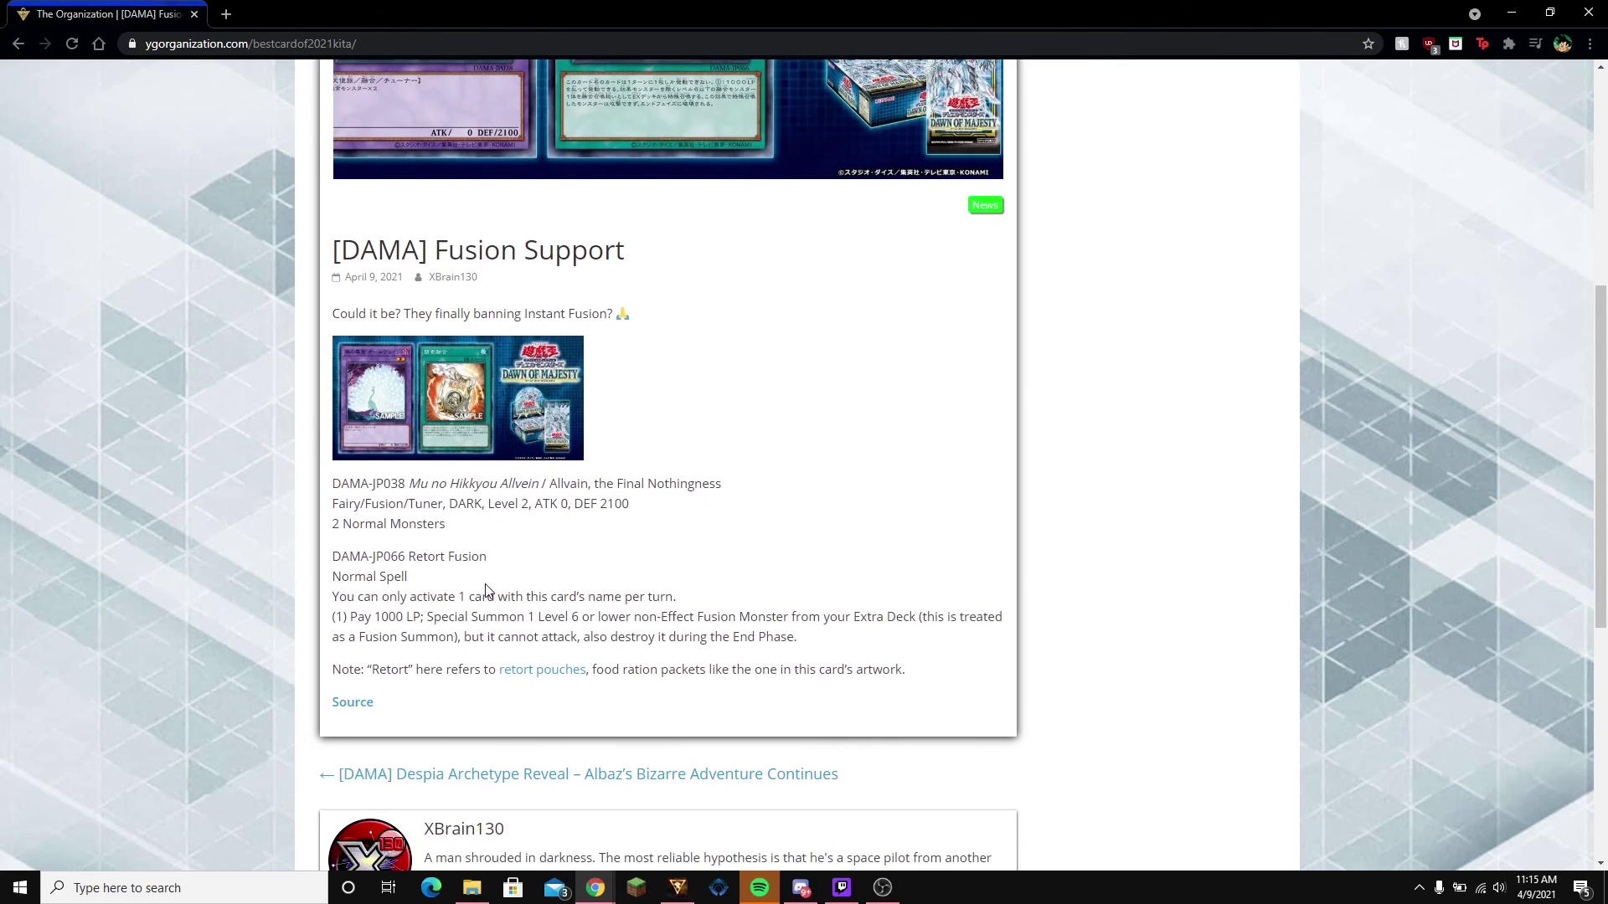